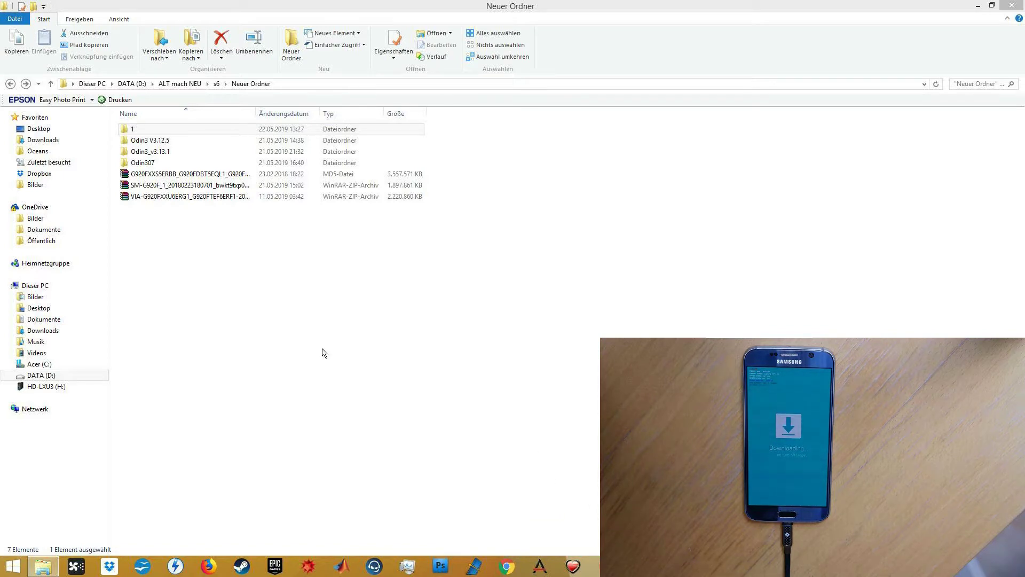
Launch Odin3 v3.13.1 from its folder with administrator rights and dismiss the startup warning.
double_click(160, 151)
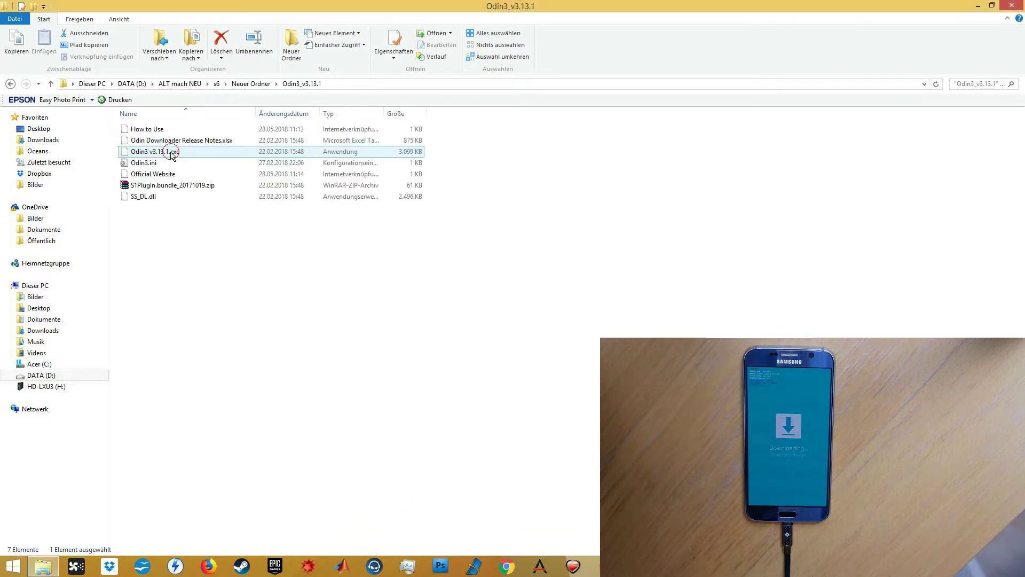
left_click(174, 155)
right_click(175, 155)
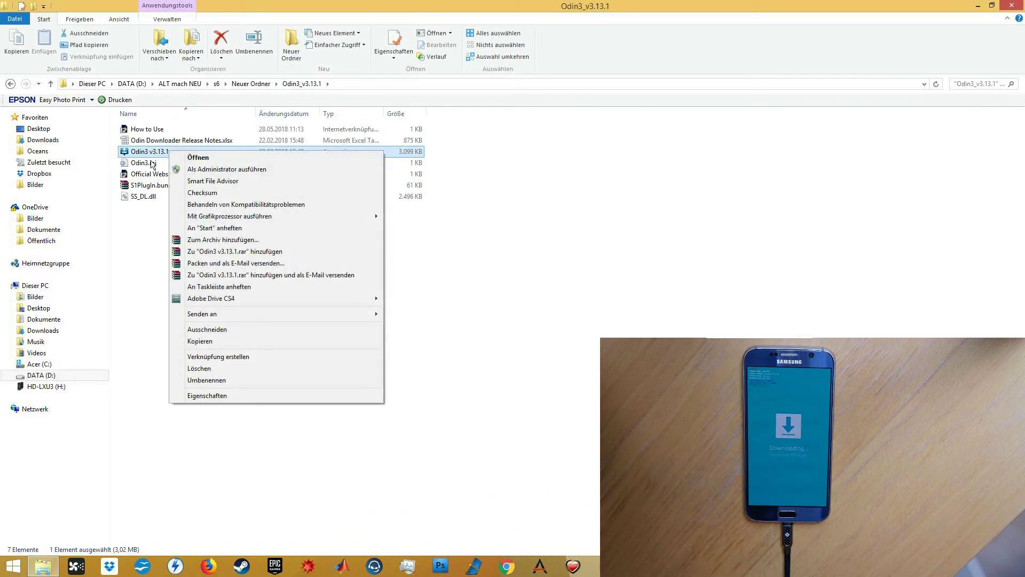
left_click(209, 173)
left_click(609, 317)
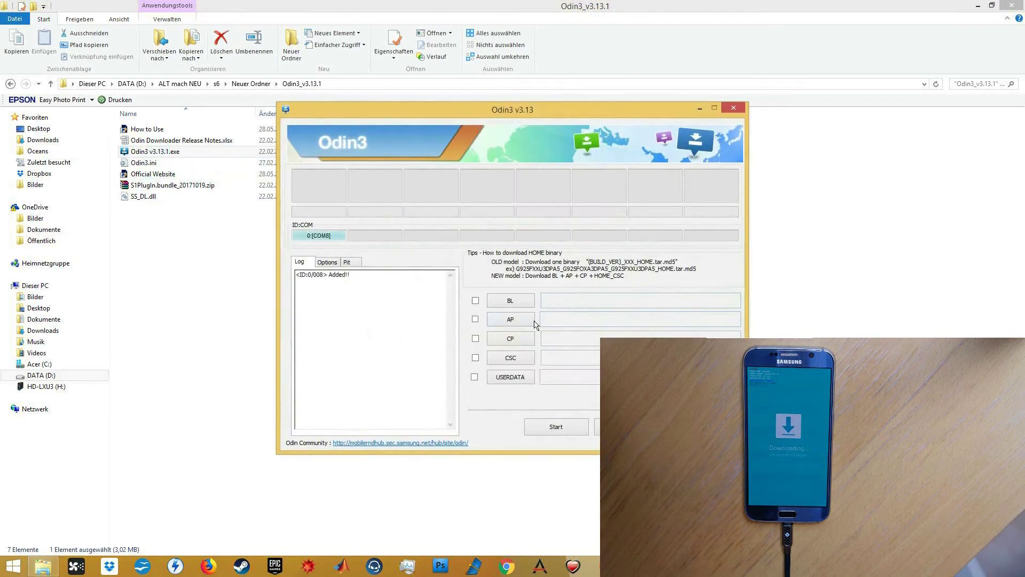
Load the HOME .tar.md5 firmware from folder 1 into the AP slot.
left_click(513, 320)
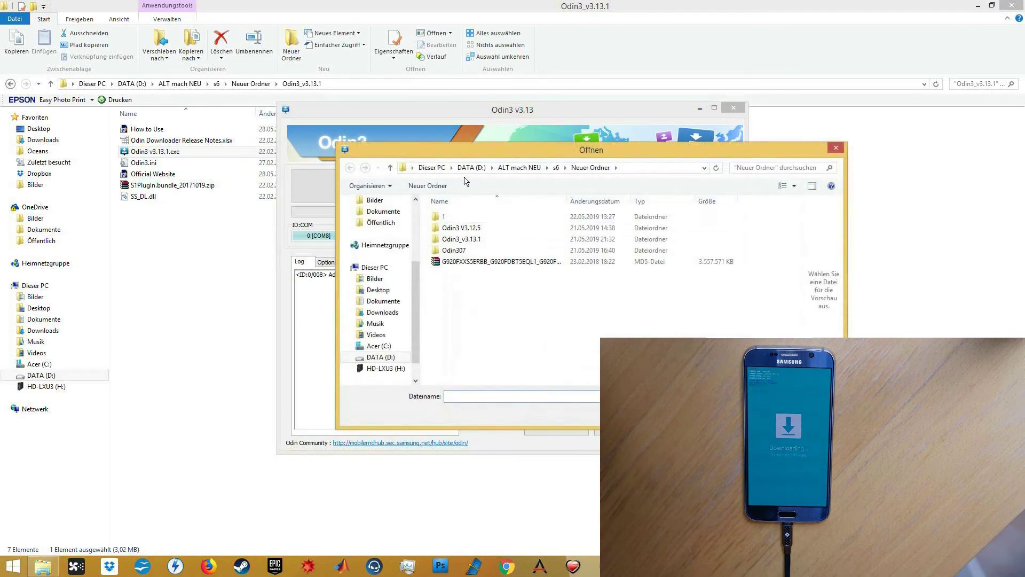
left_click(490, 262)
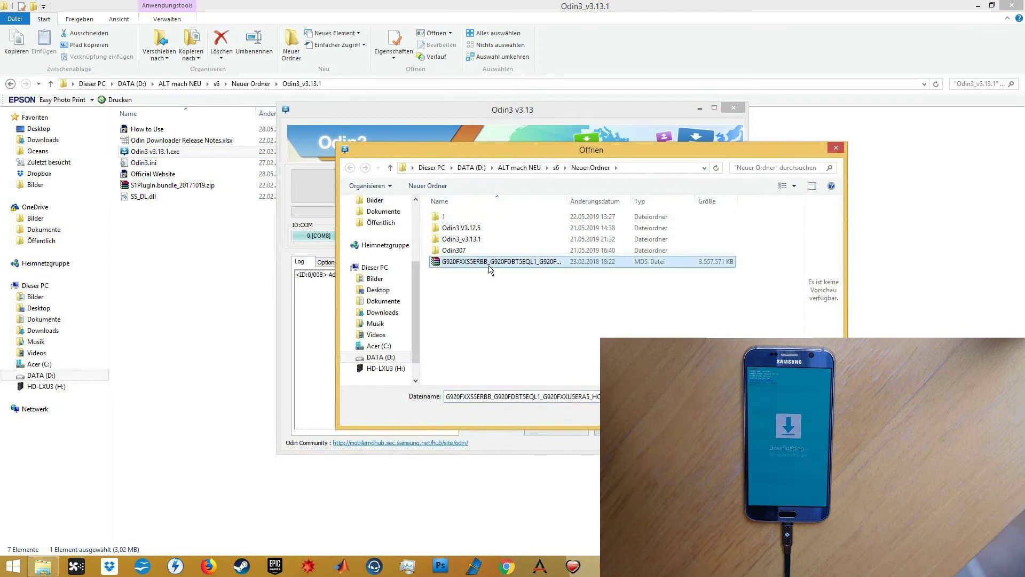
double_click(448, 216)
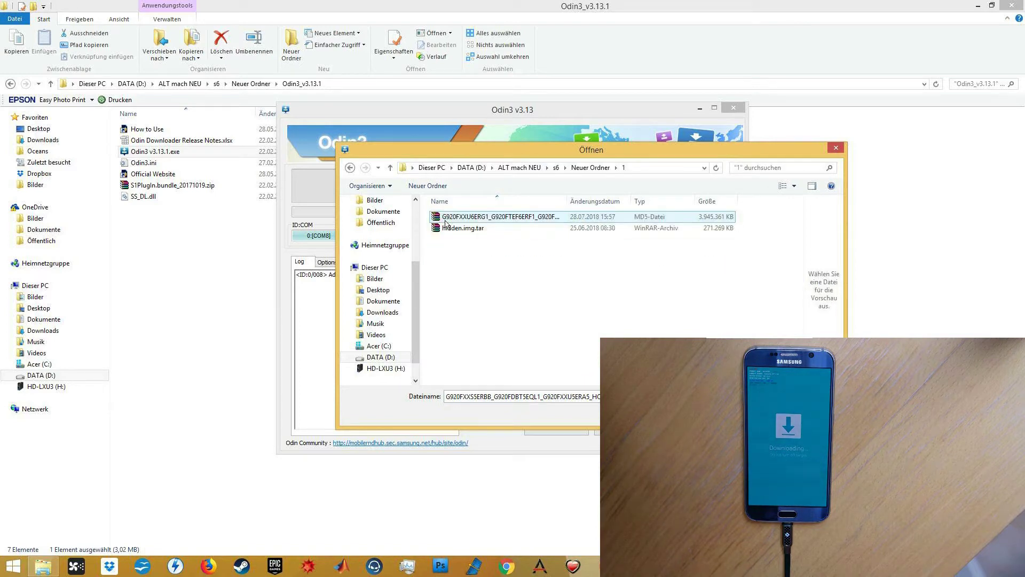
left_click(481, 218)
double_click(481, 216)
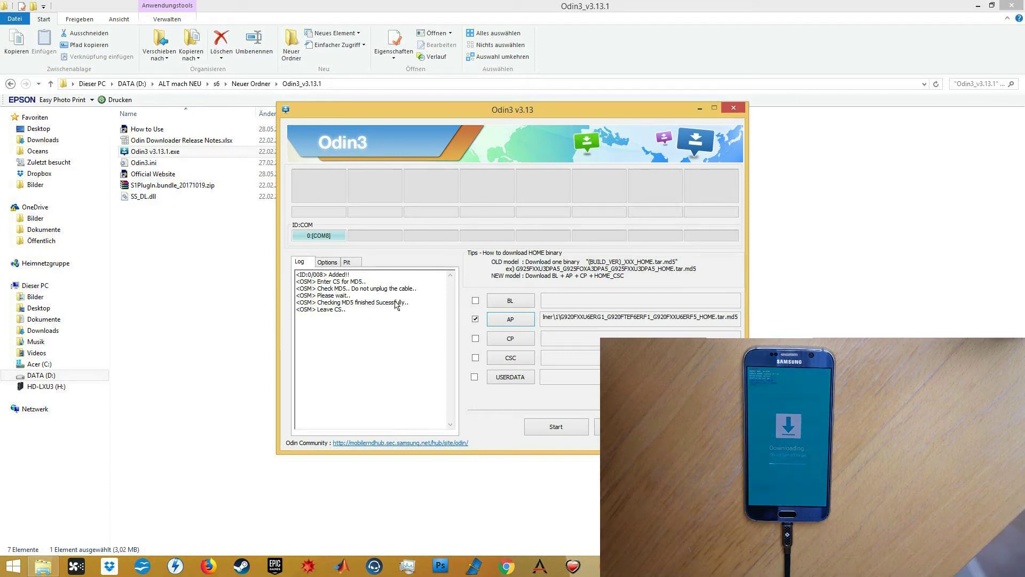
Start flashing the HOME firmware and let it run until the log reports FAIL at hidden.img.
left_click(556, 426)
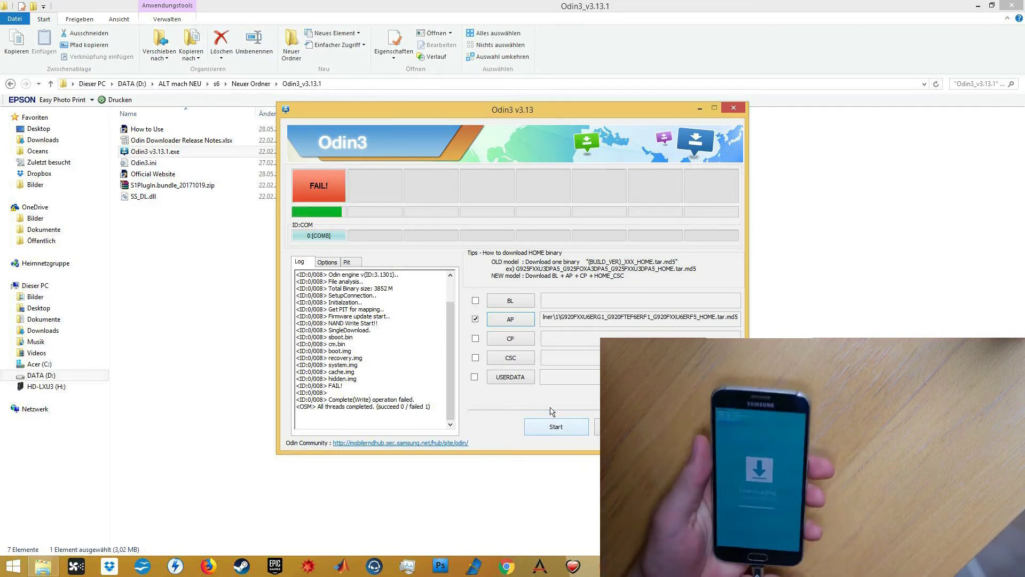
Check the failing hidden.img log entry, reset Odin3 v3.13, and close its window.
double_click(344, 378)
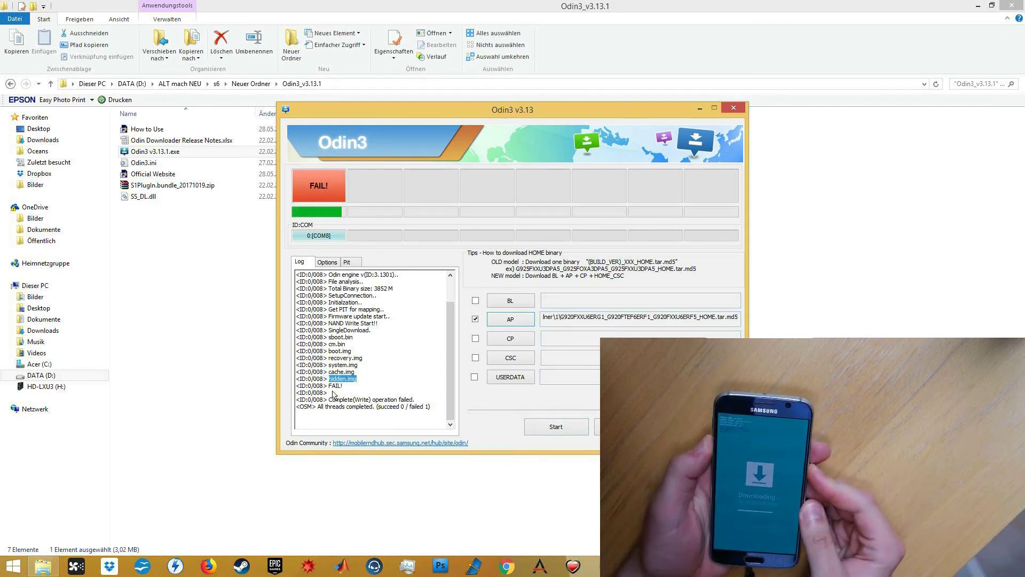
left_click(334, 393)
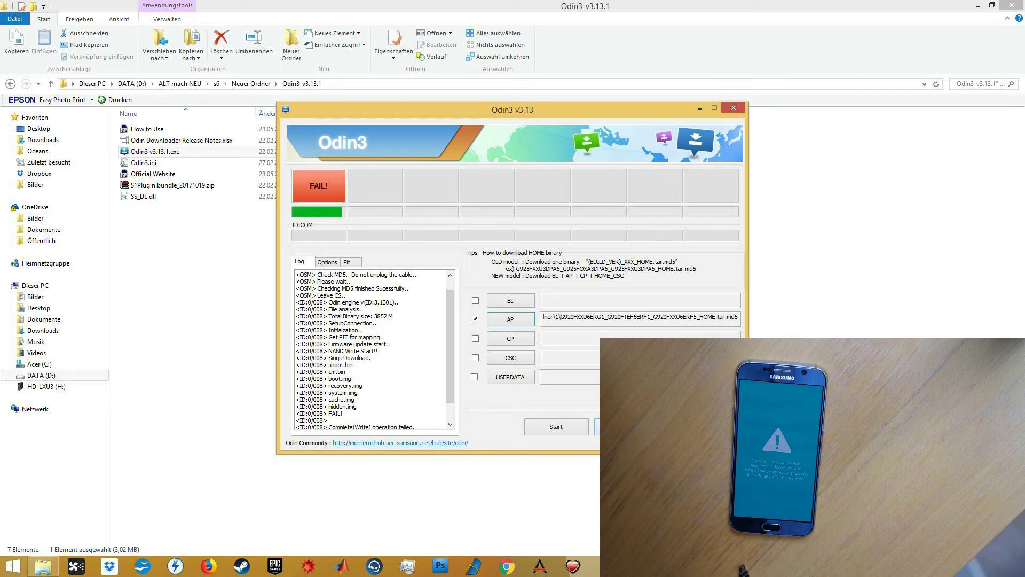
left_click(597, 426)
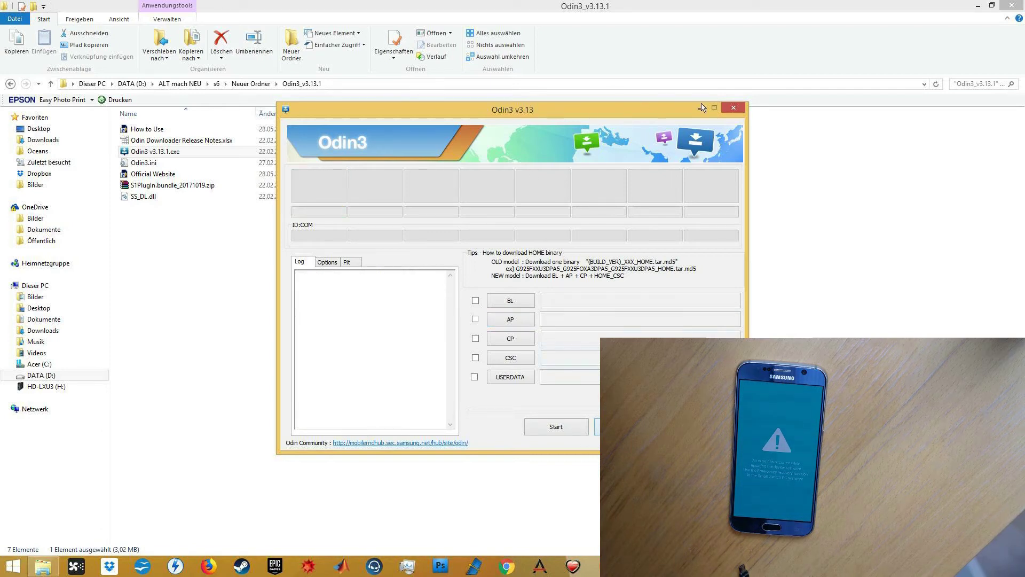
left_click(733, 108)
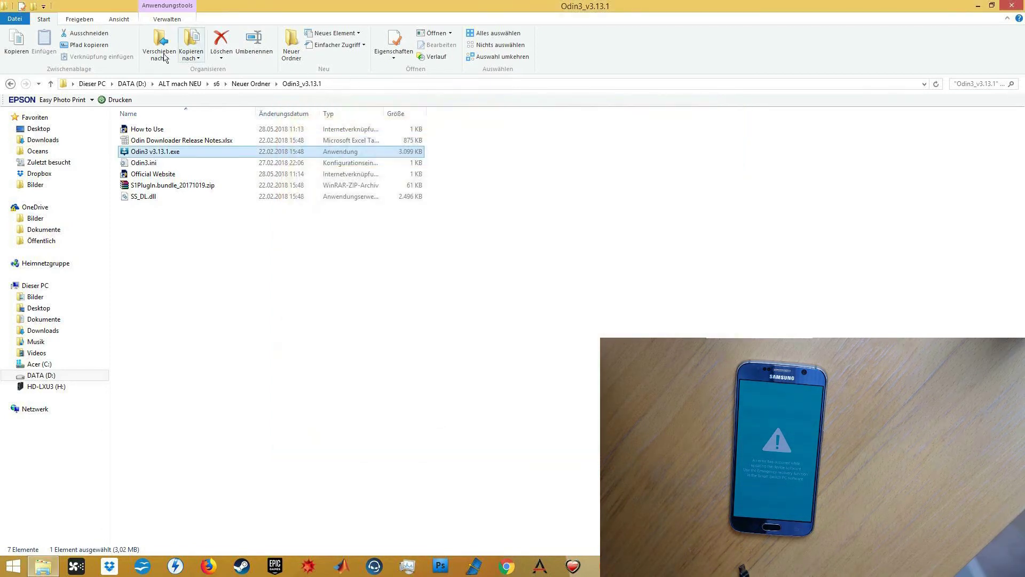
Open the HOME .tar.md5 archive in WinRAR and drag hidden.img into folder 1.
left_click(10, 83)
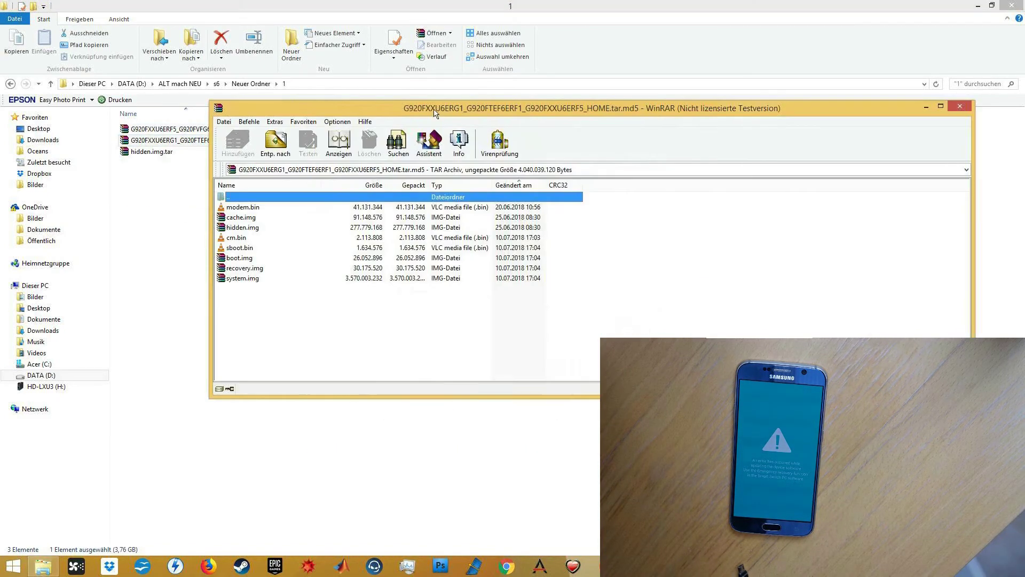
left_click_drag(436, 64, 529, 34)
left_click(361, 154)
left_click_drag(361, 153, 177, 184)
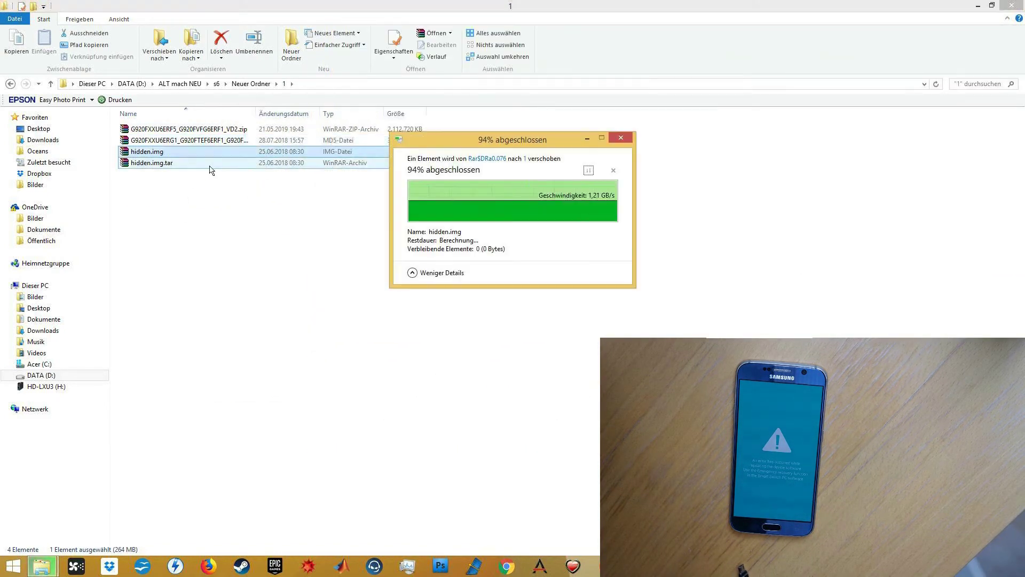
Turn on file name extensions, rename hidden.img to hidden.img.tar, and go back to Neuer Ordner.
left_click(120, 19)
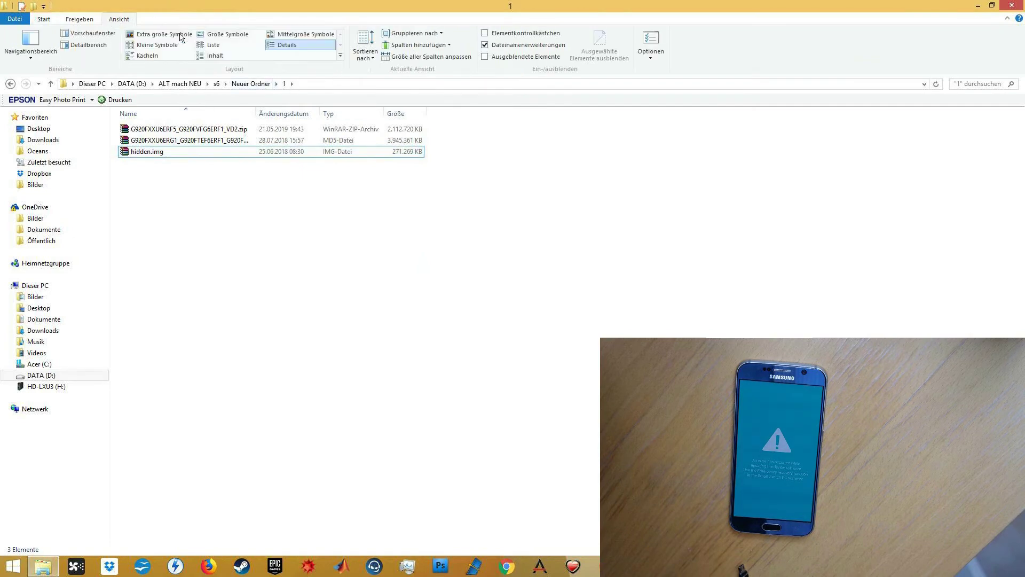
left_click(484, 45)
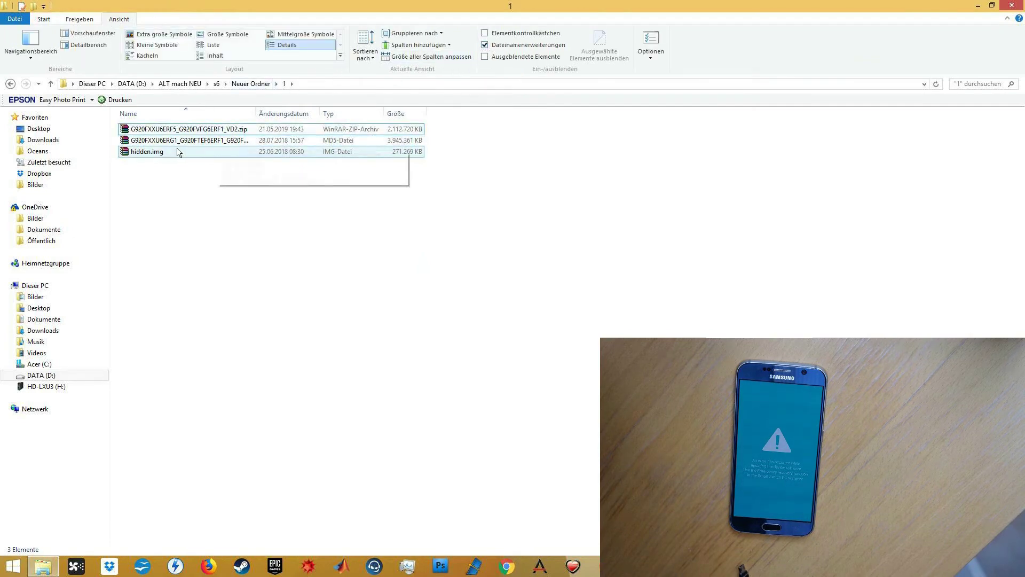
right_click(160, 152)
left_click(201, 332)
type(".tar")
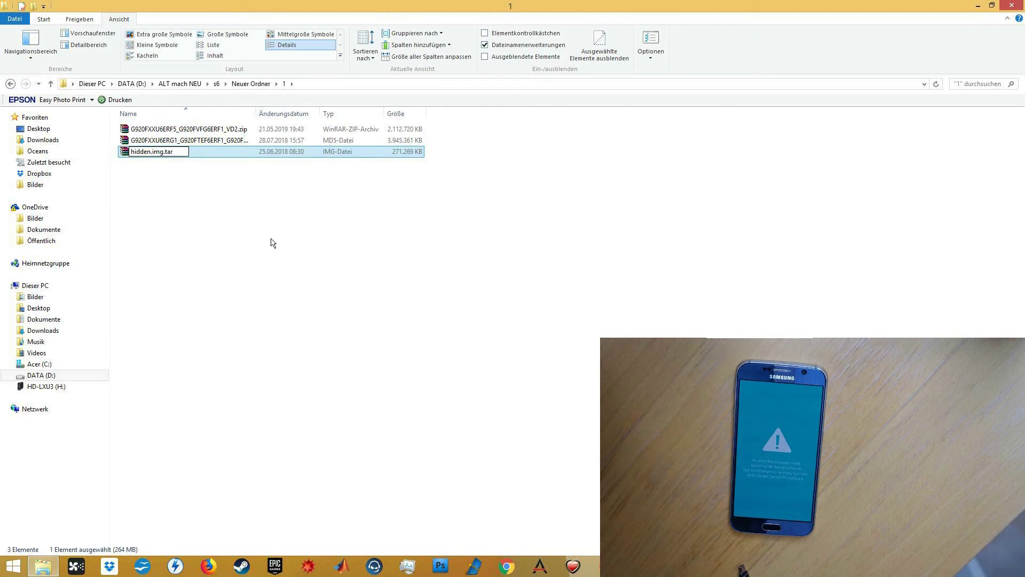
key("Return")
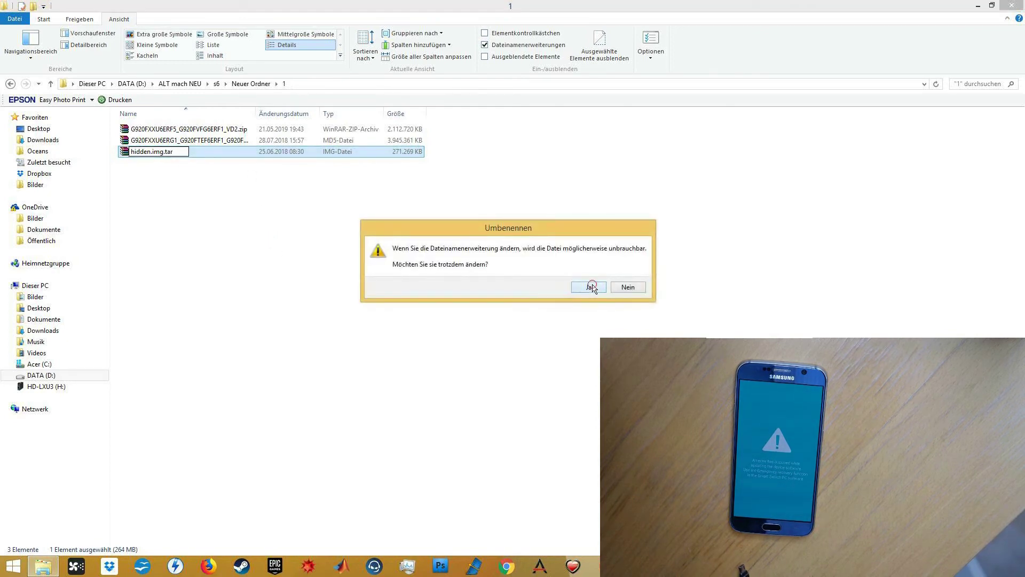
left_click(592, 287)
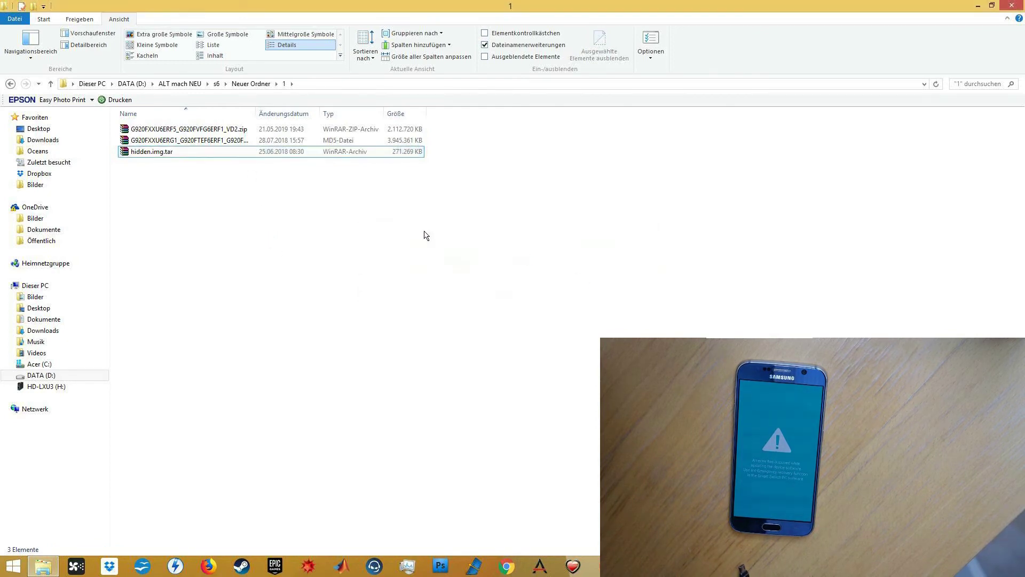
left_click(11, 84)
Launch Odin3 v3.07 from the Odin307 folder with administrator rights.
left_click(140, 163)
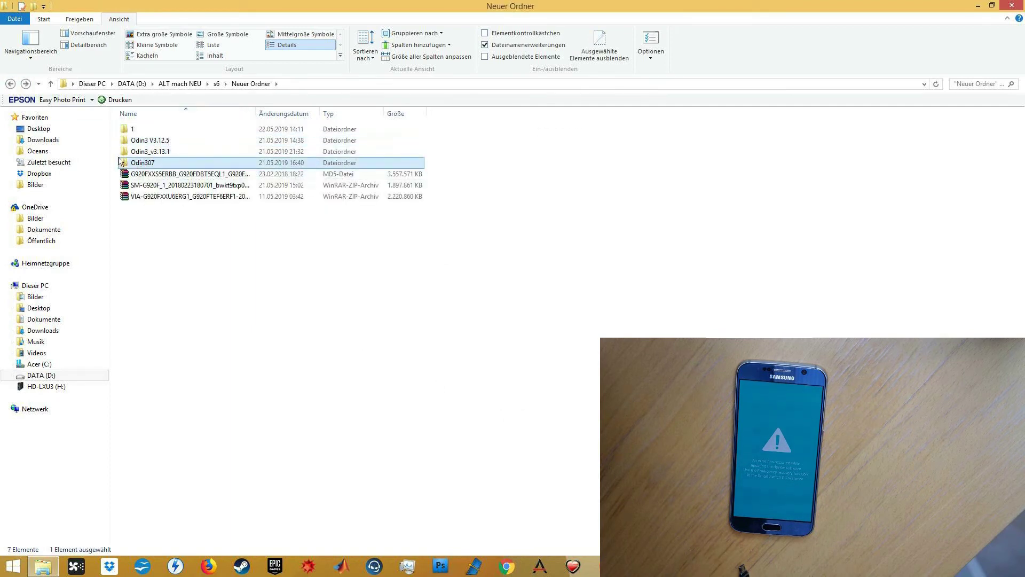
double_click(140, 163)
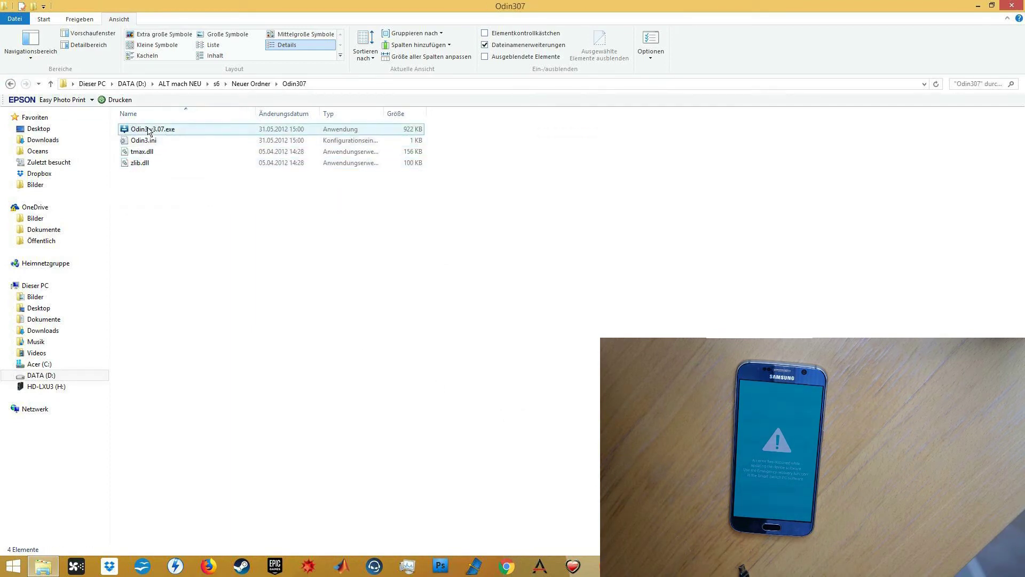
right_click(149, 132)
left_click(172, 142)
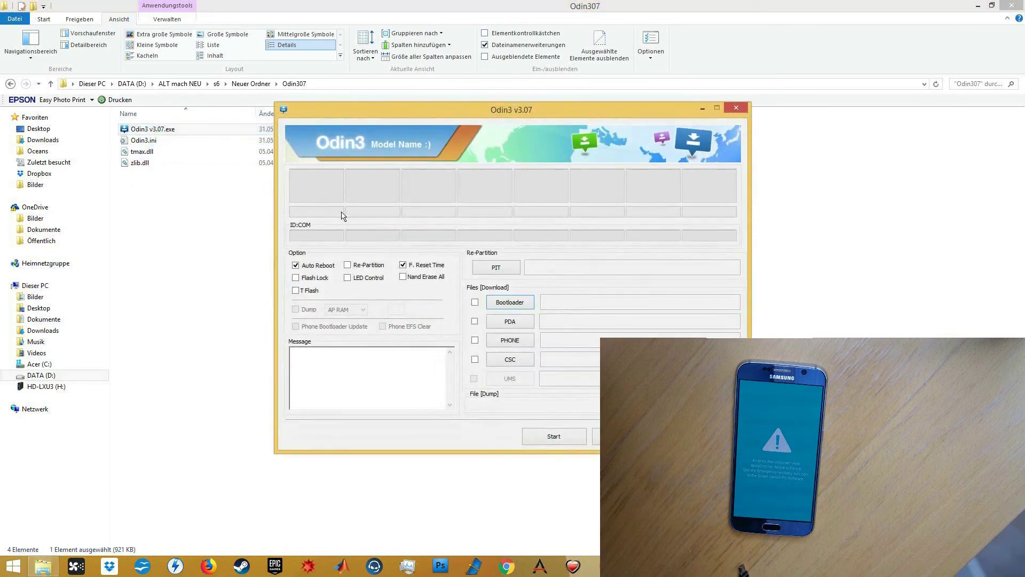
Load hidden.img.tar from folder 1 into the PDA slot and start flashing it.
left_click(510, 321)
double_click(460, 216)
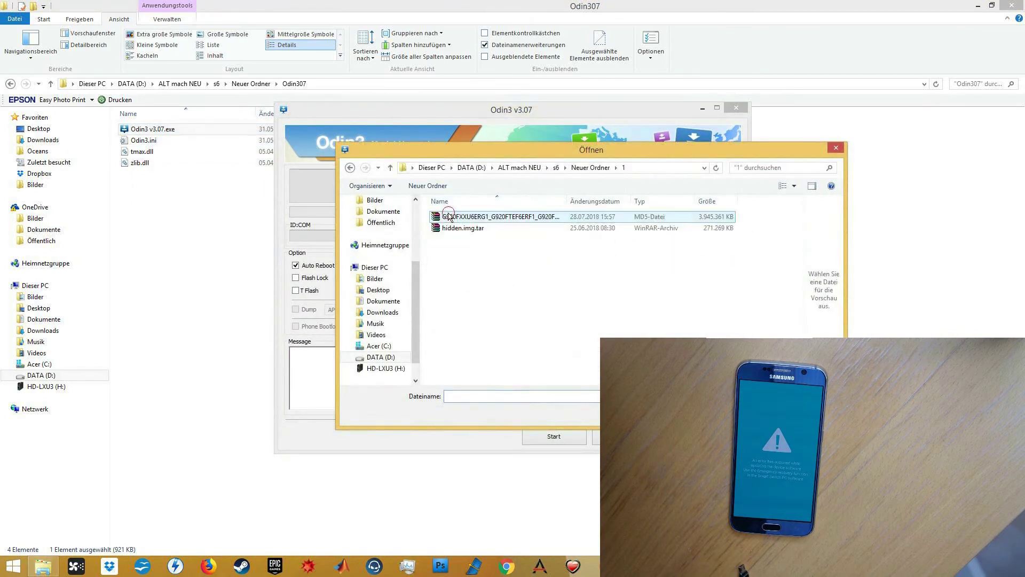
double_click(463, 229)
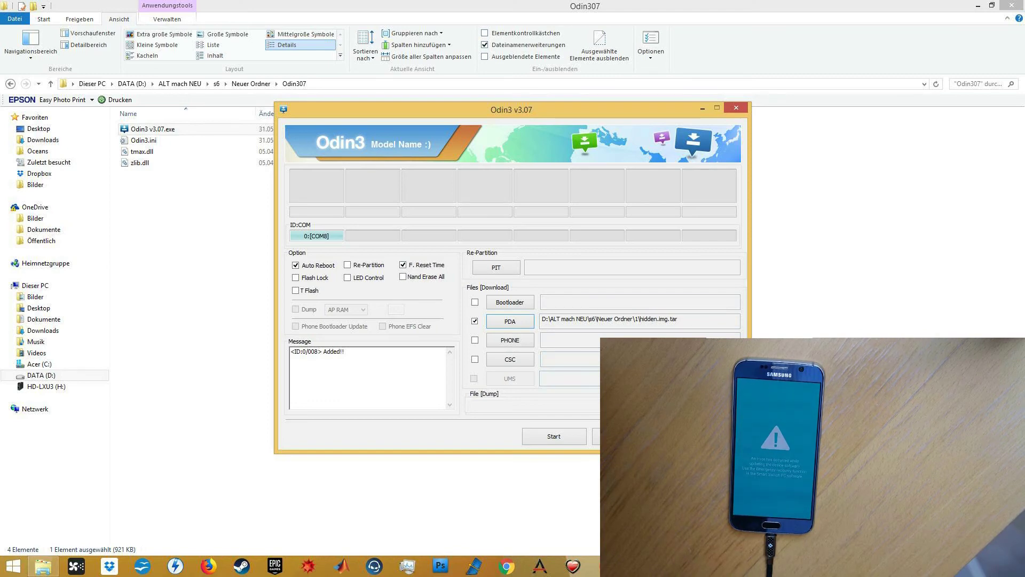
left_click(556, 439)
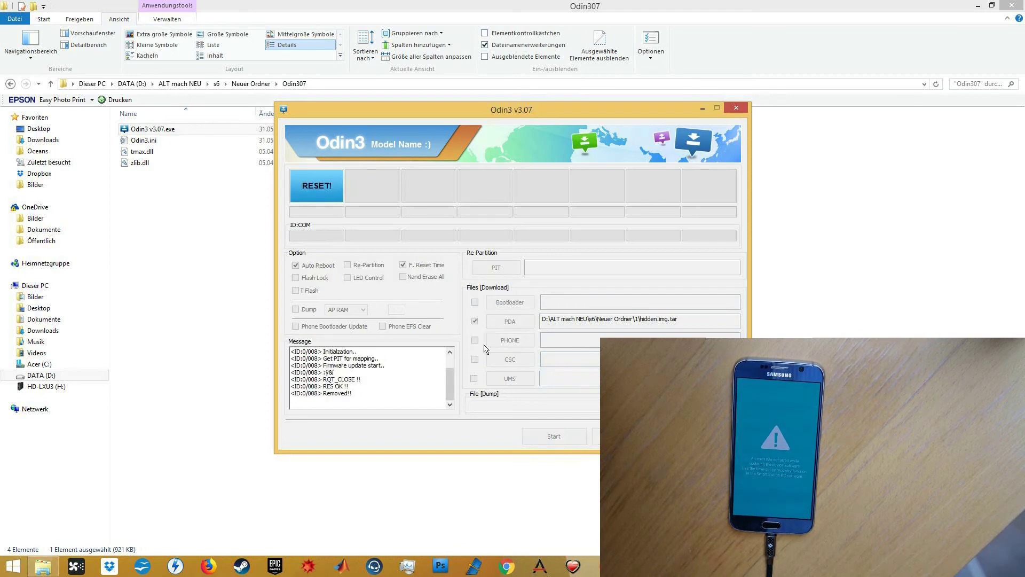